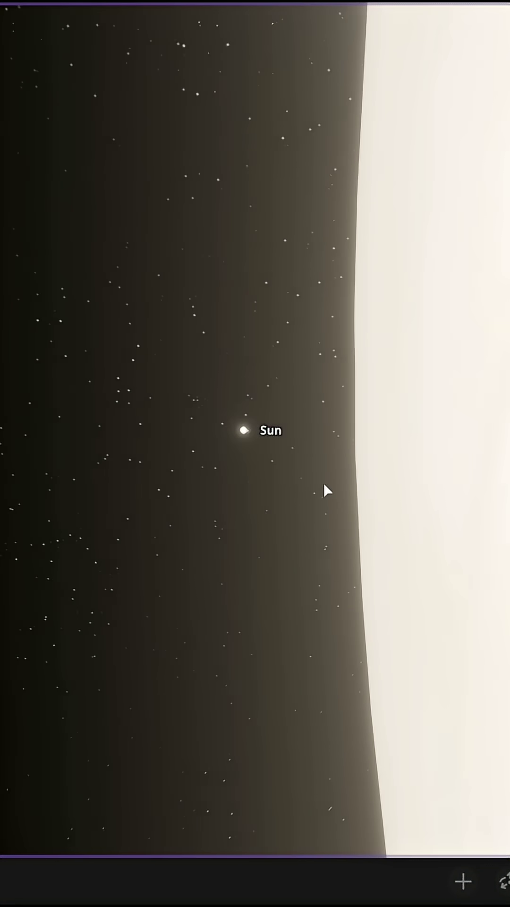
scroll(324, 483, "up", 10)
scroll(353, 439, "up", 10)
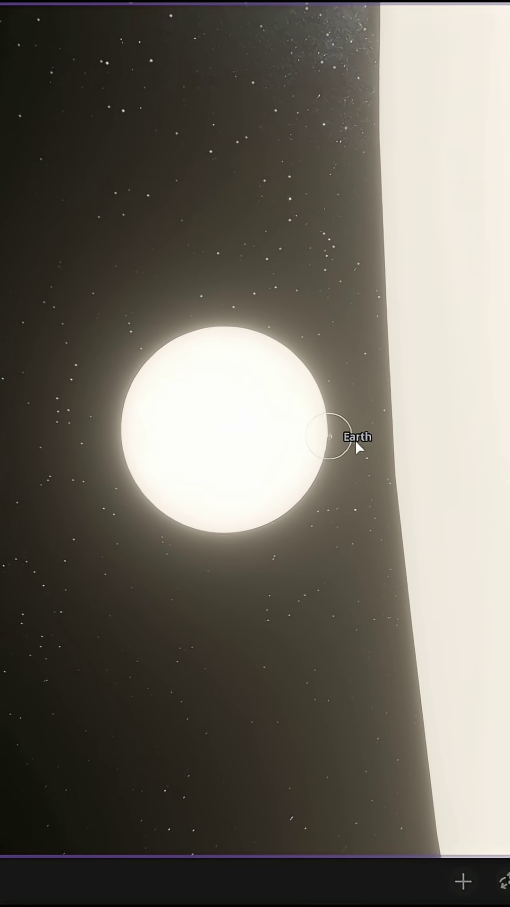
scroll(331, 484, "up", 10)
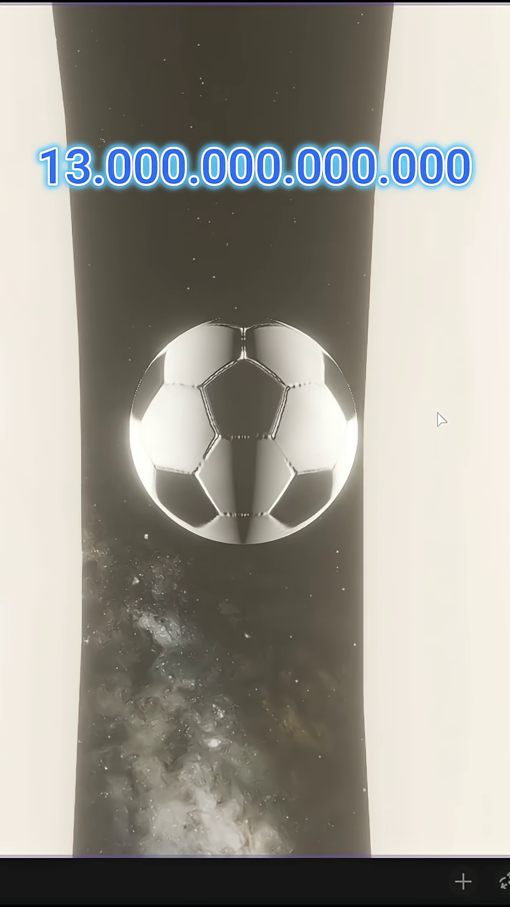
scroll(408, 489, "down", 3)
scroll(340, 355, "down", 4)
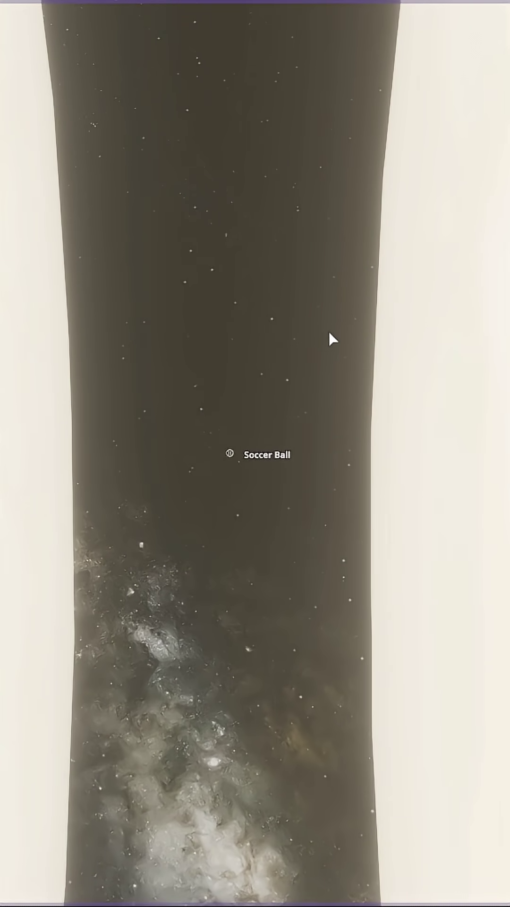